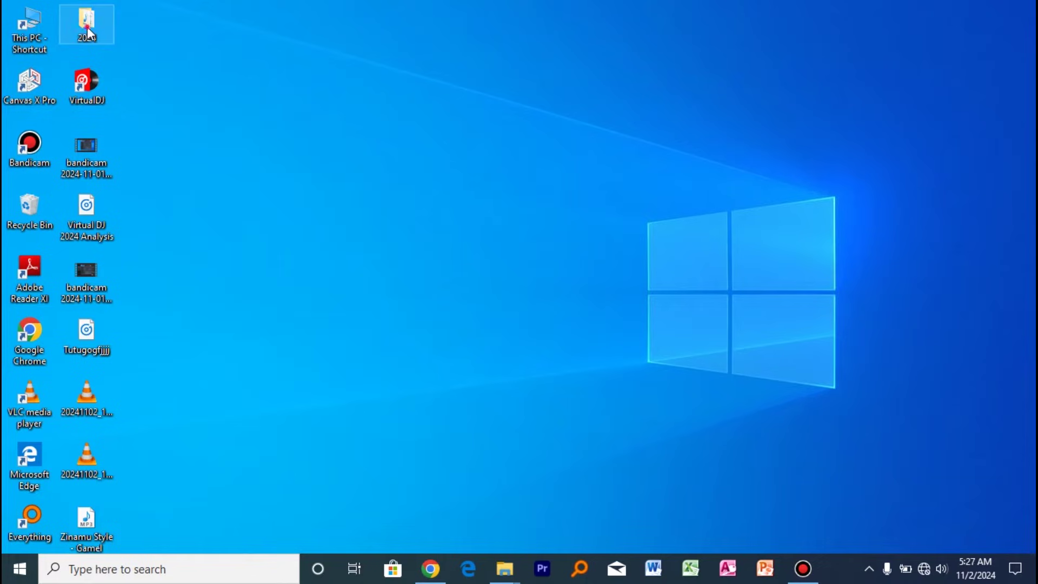
# Drag the 2024 folder icon from the desktop's icon column to the middle of the screen.
pyautogui.moveTo(86, 27); pyautogui.dragTo(479, 151)
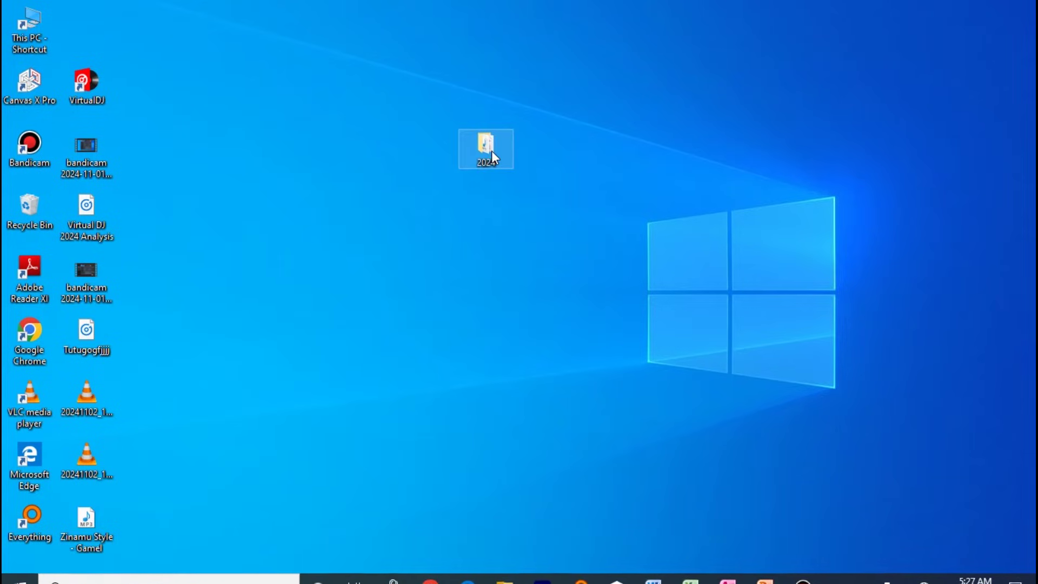
# Scroll through the 89 sound samples in the 2024 folder, then copy the folder from the desktop.
pyautogui.doubleClick(492, 151)
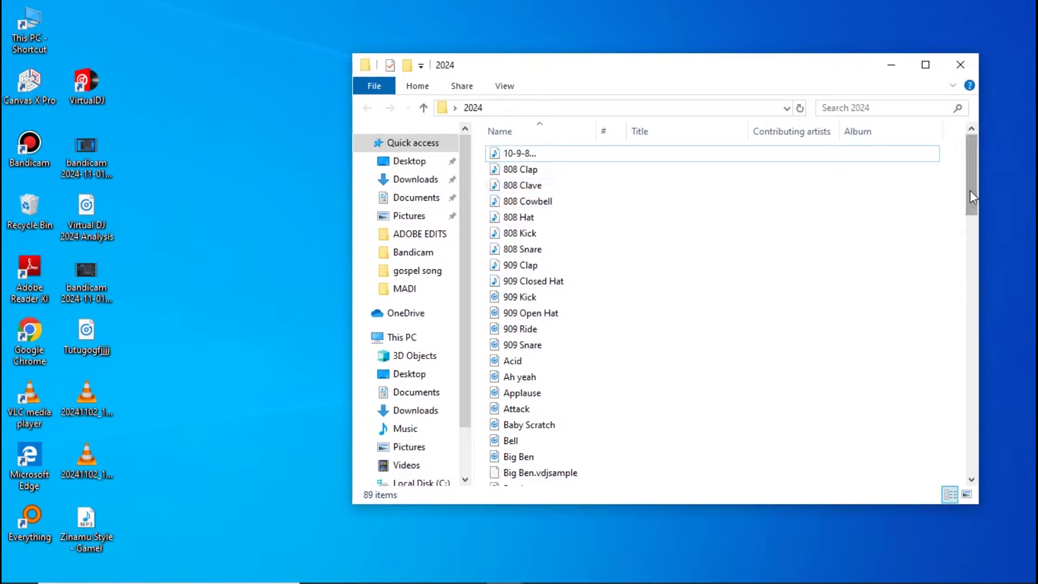
pyautogui.moveTo(971, 189); pyautogui.dragTo(965, 154)
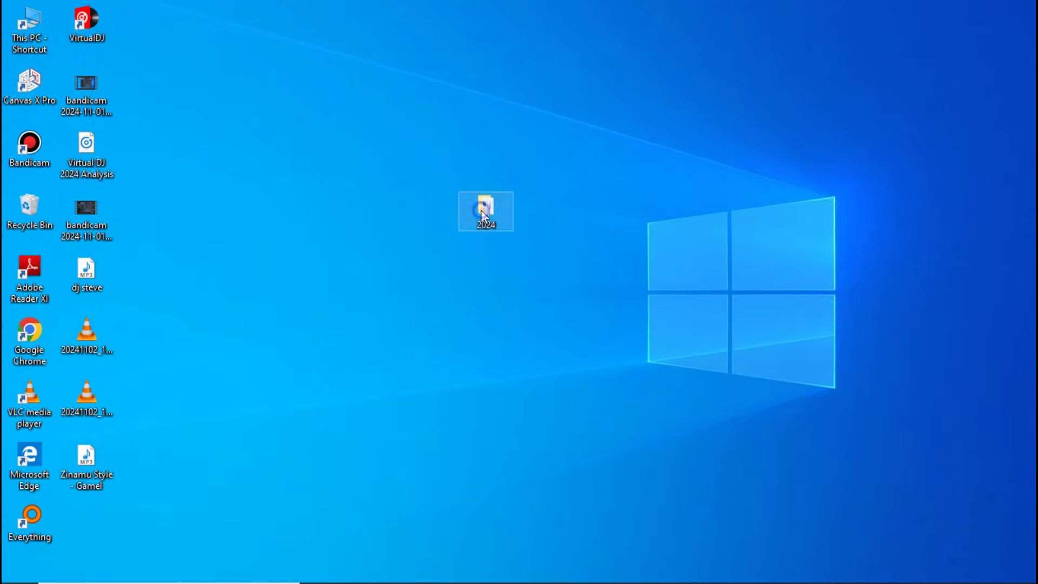
pyautogui.rightClick(482, 215)
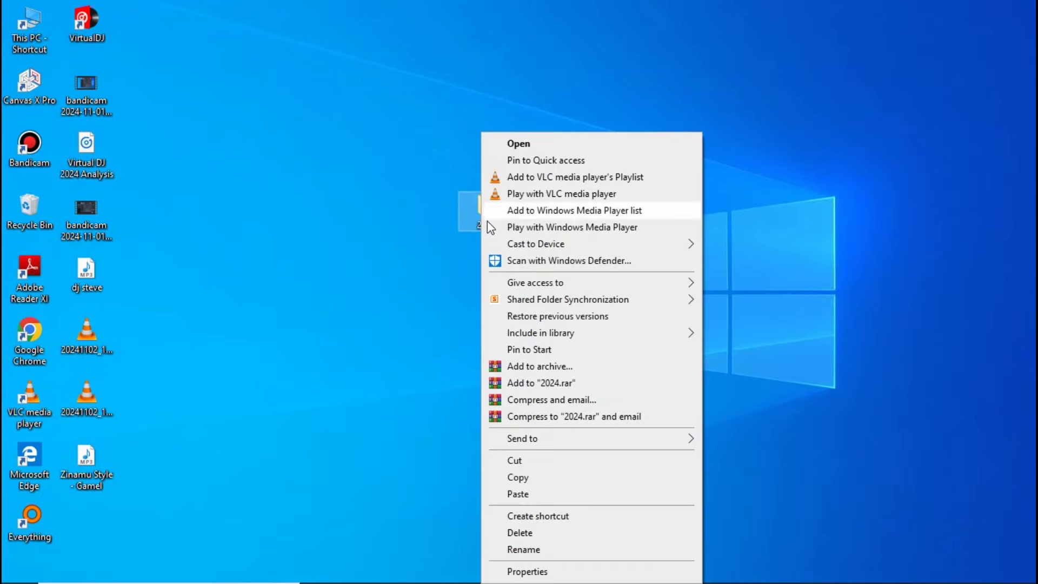
pyautogui.click(519, 479)
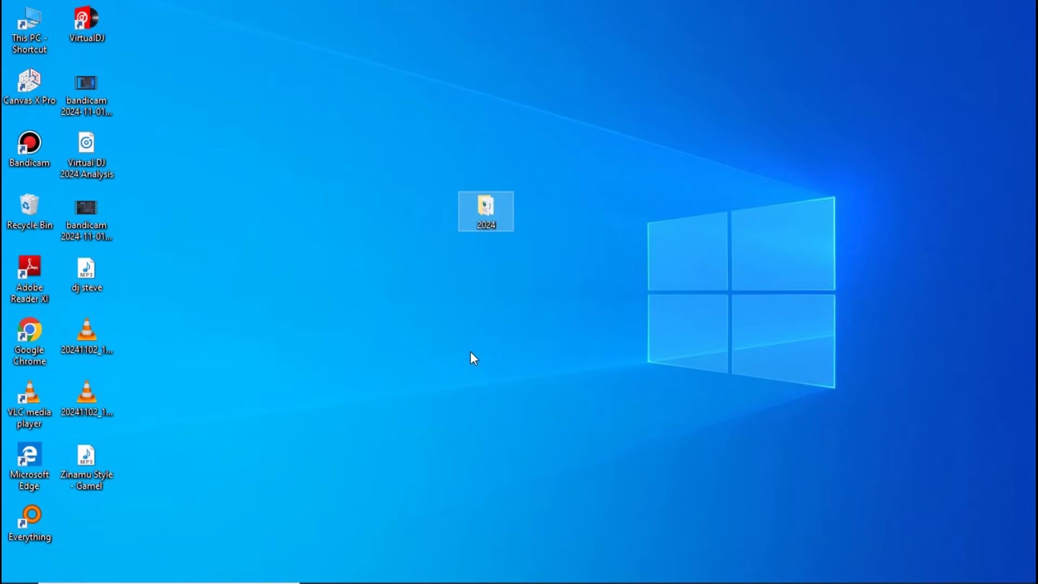
# In a maximized File Explorer window, navigate to Documents › VirtualDJ › Sampler.
pyautogui.press('super+e')
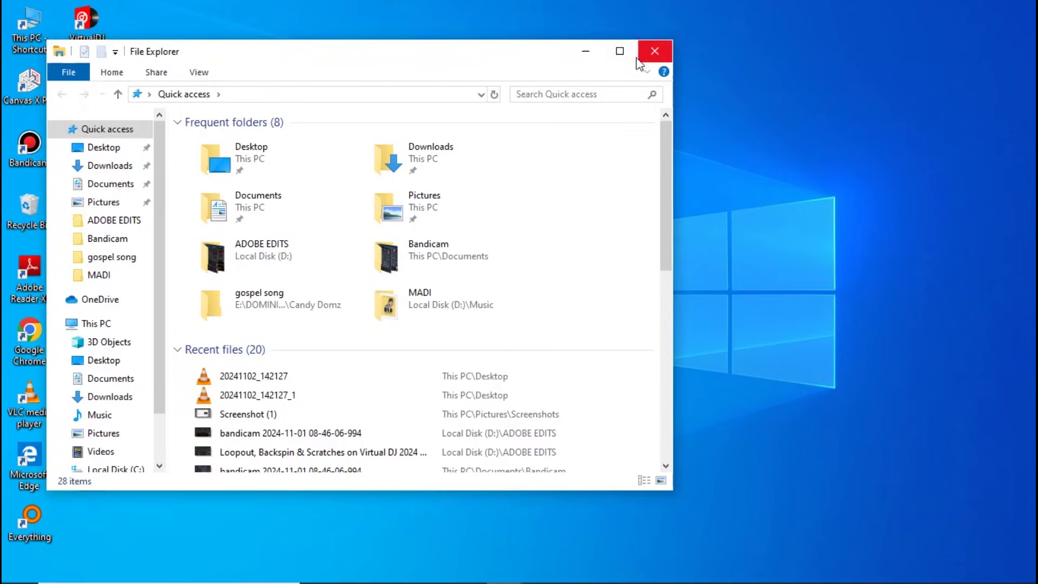
pyautogui.click(620, 51)
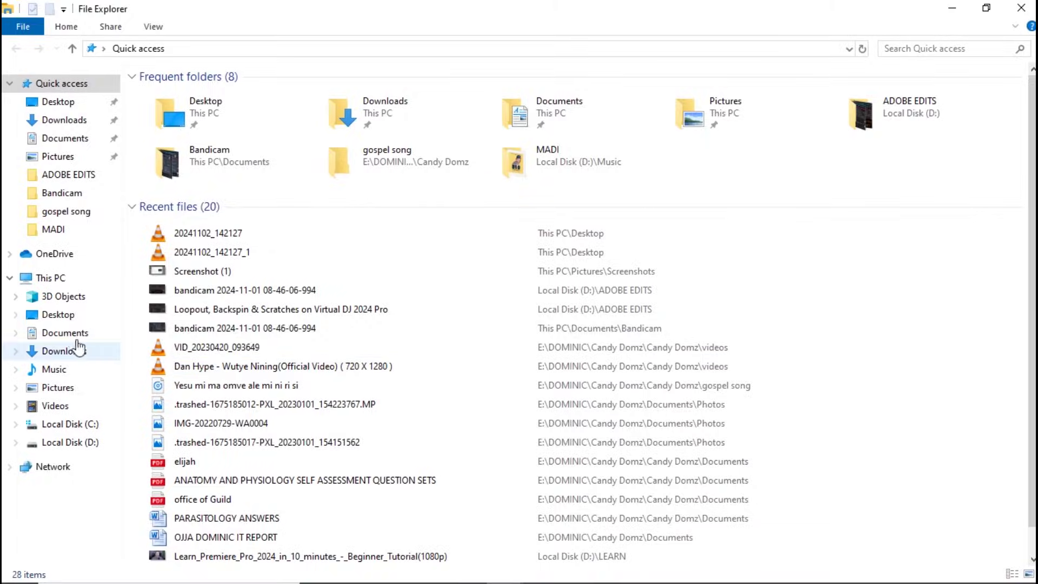
pyautogui.click(66, 332)
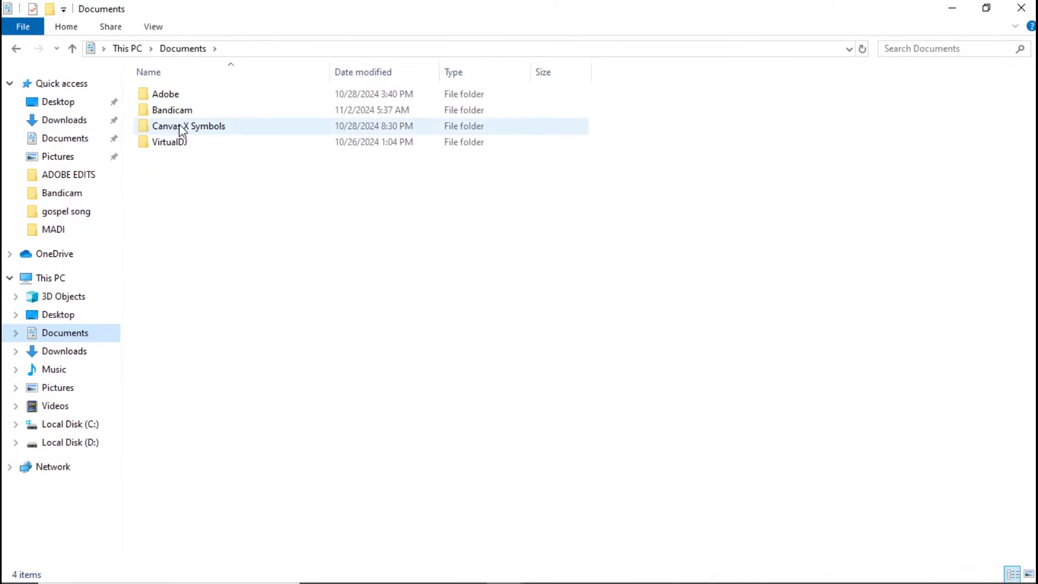
pyautogui.doubleClick(173, 142)
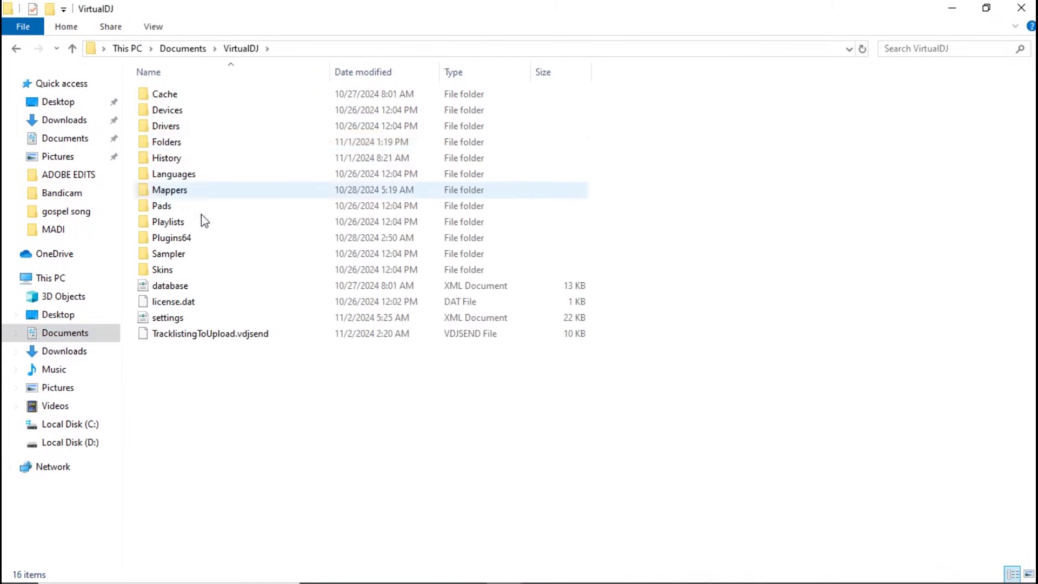
pyautogui.doubleClick(168, 253)
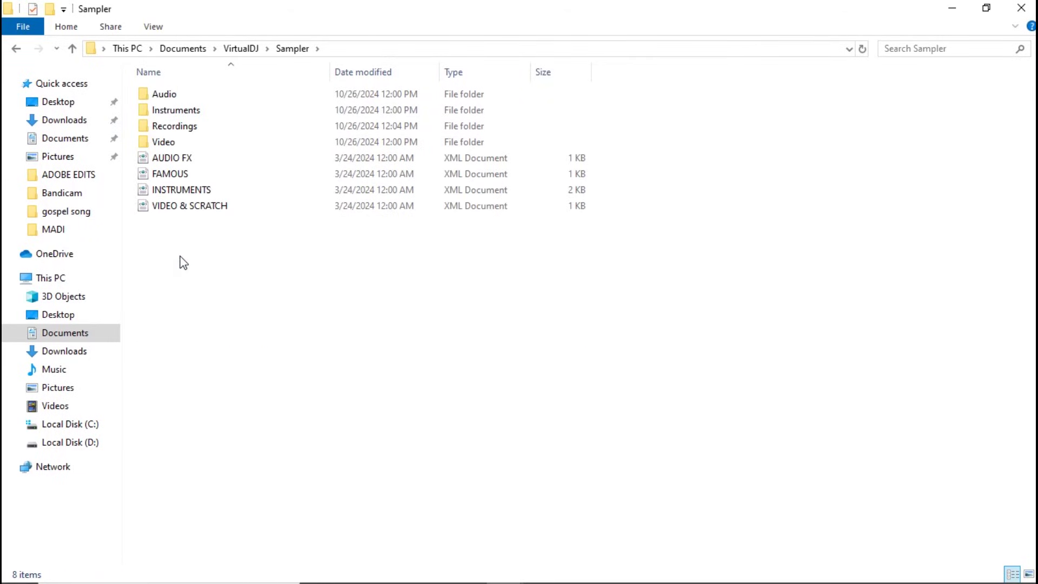
# Paste the copied 2024 folder into Sampler, refresh the listing, and close Explorer.
pyautogui.rightClick(181, 258)
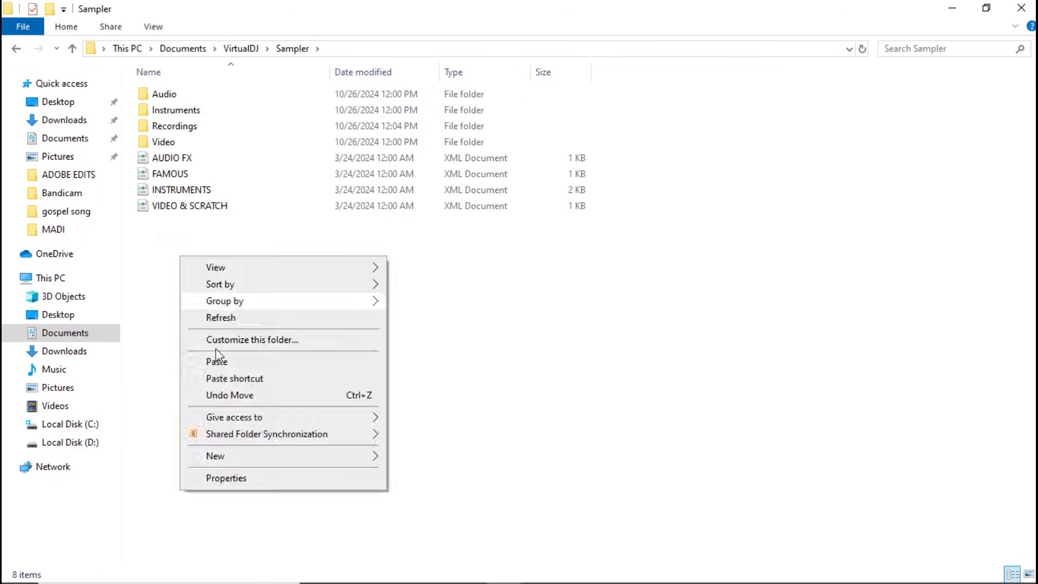
pyautogui.click(217, 361)
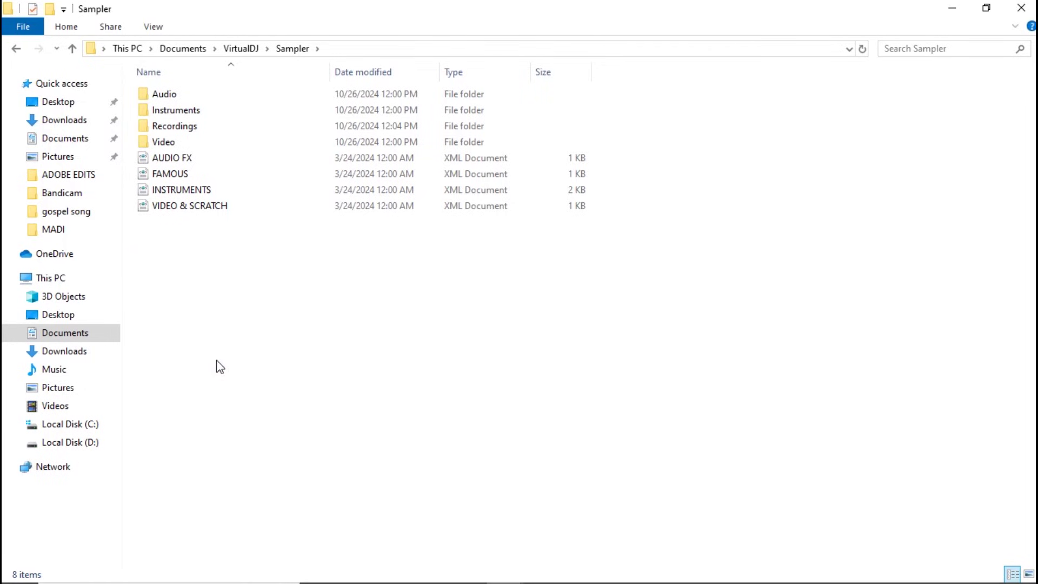
pyautogui.rightClick(218, 362)
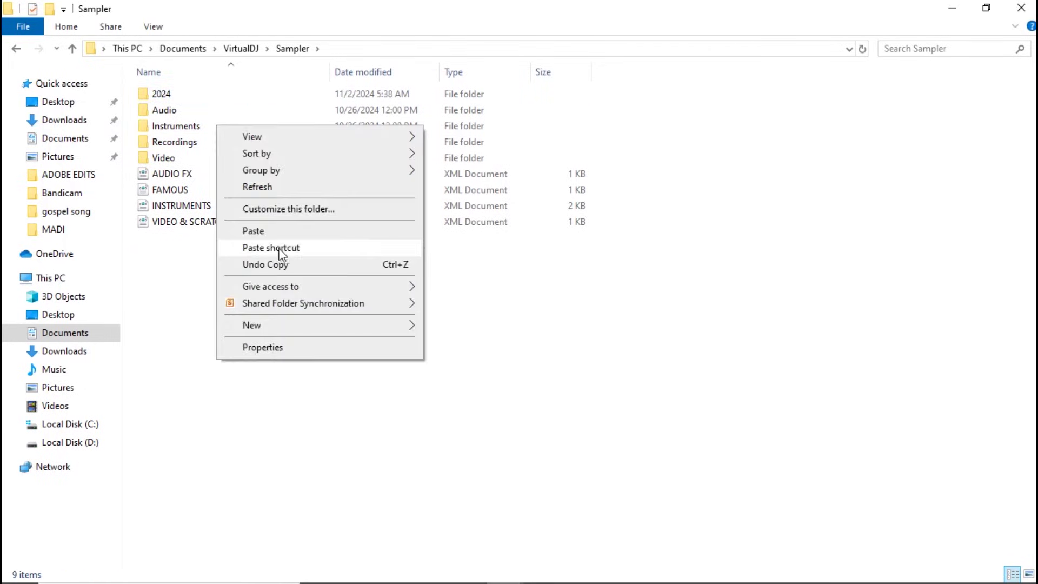
pyautogui.click(280, 188)
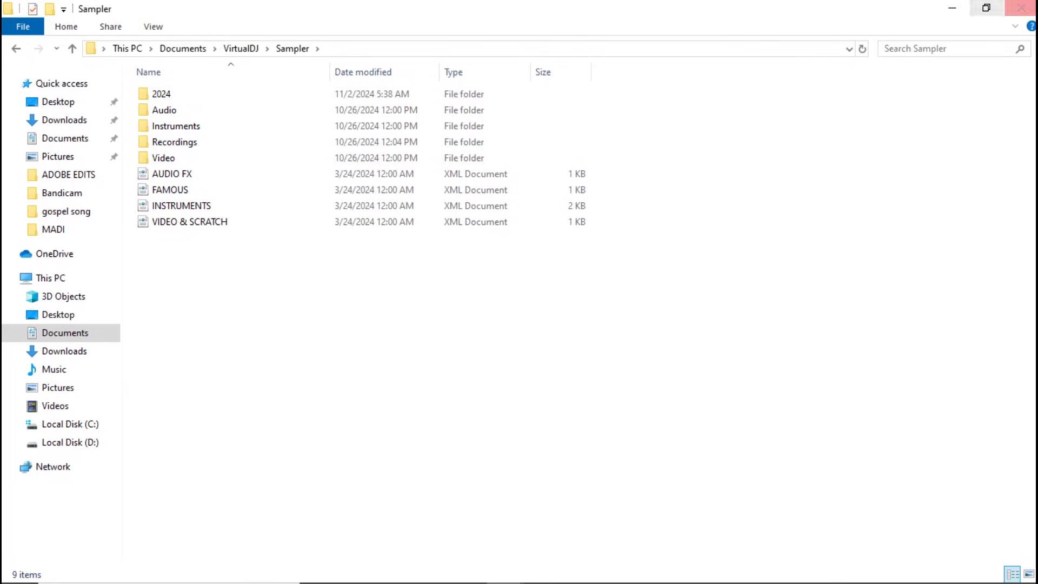
pyautogui.click(1021, 7)
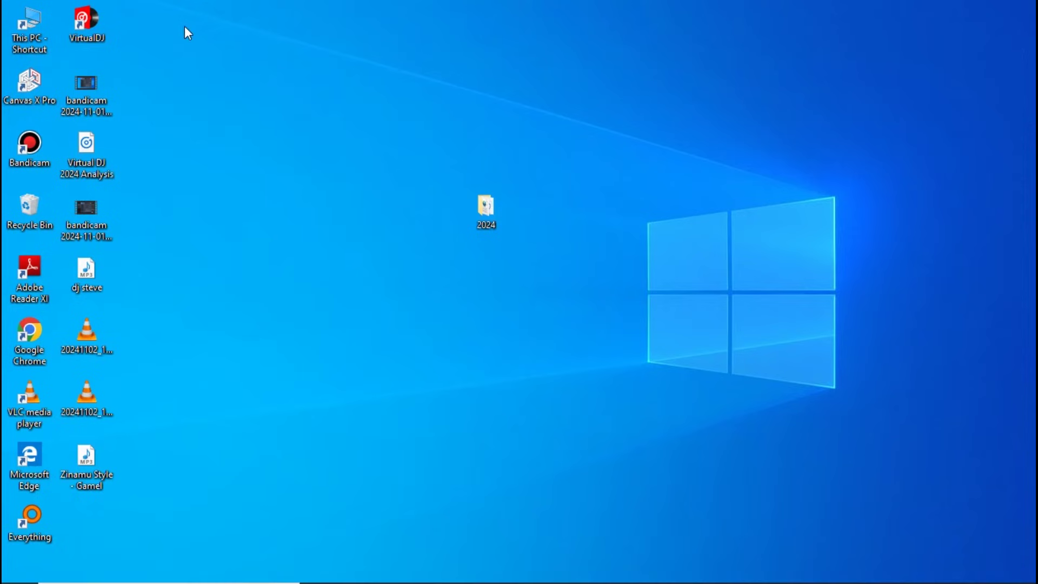
# Launch VirtualDJ from its desktop shortcut so the AUDIO FX sampler bank appears.
pyautogui.doubleClick(97, 38)
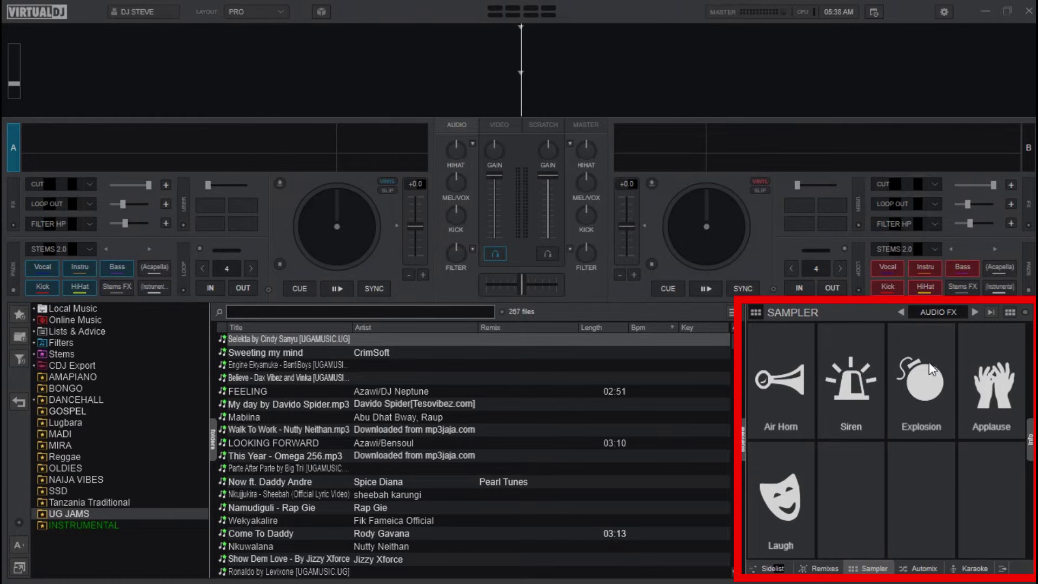
# Add a new sampler bank named 'DJ STEVE SAMPLES' and widen the sampler panel.
pyautogui.click(932, 312)
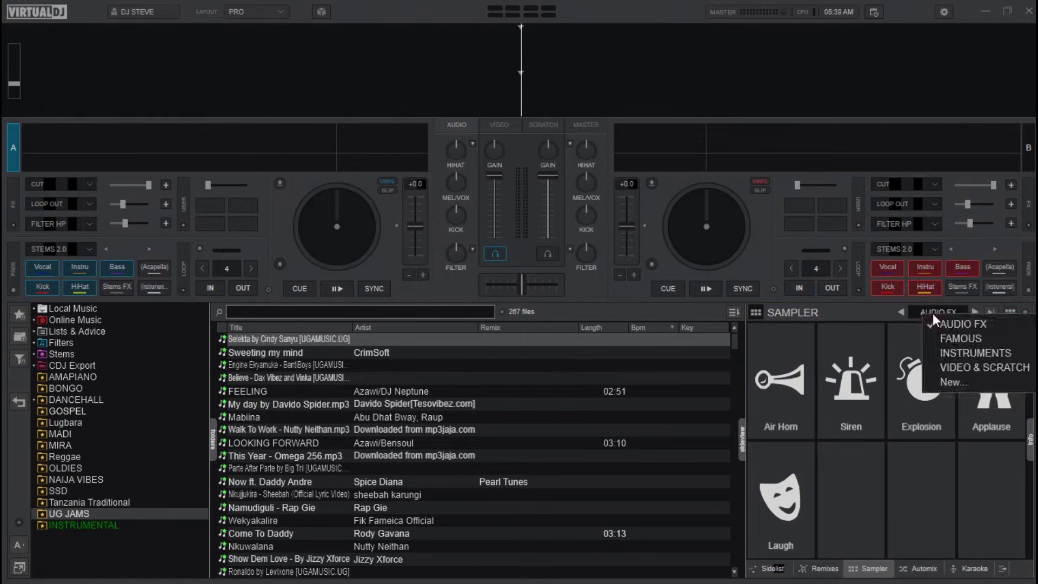
pyautogui.click(942, 381)
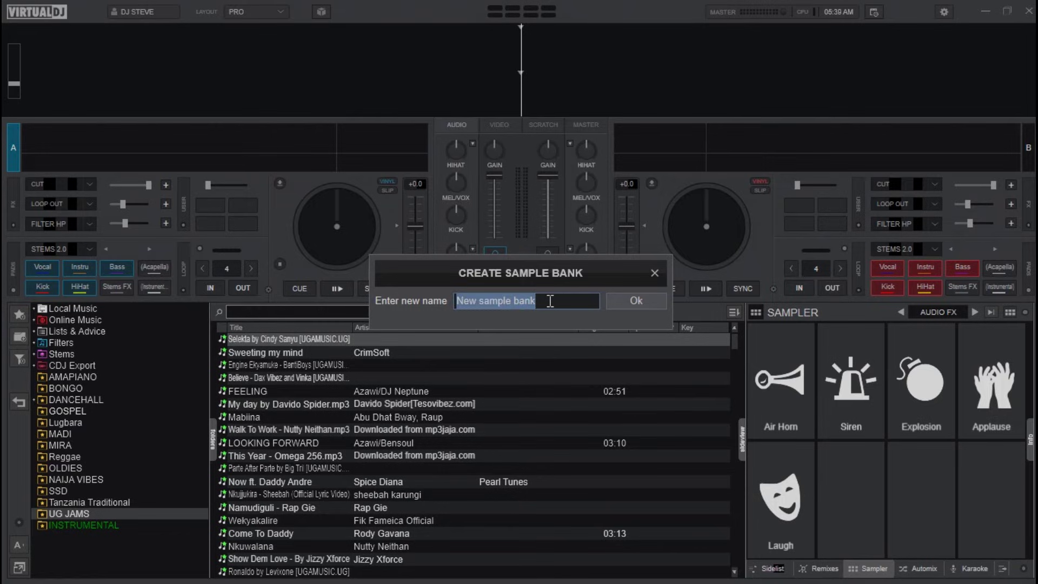
pyautogui.write('DJ STE')
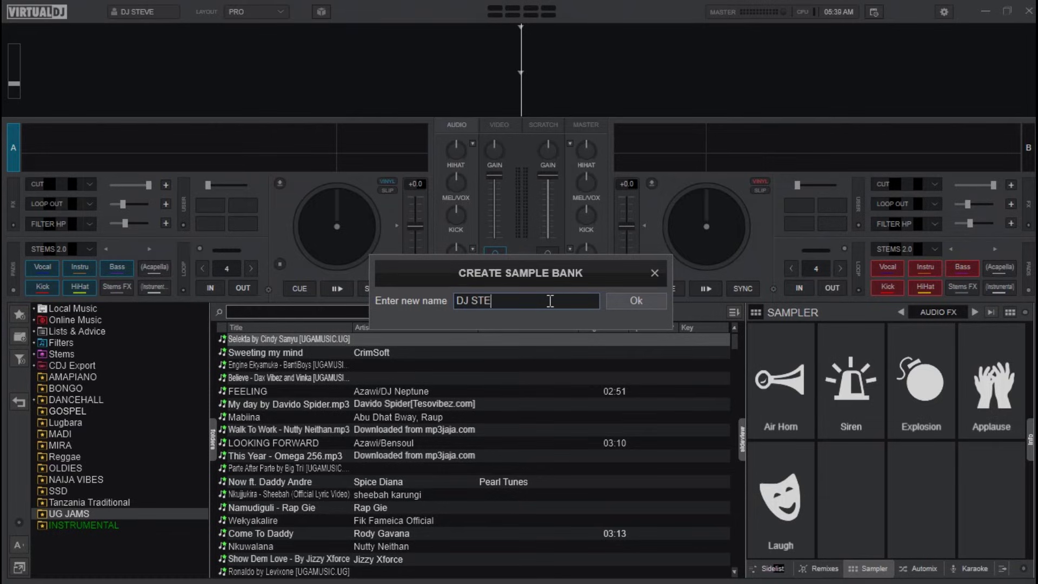
pyautogui.write('VE SAMPLES')
pyautogui.click(636, 301)
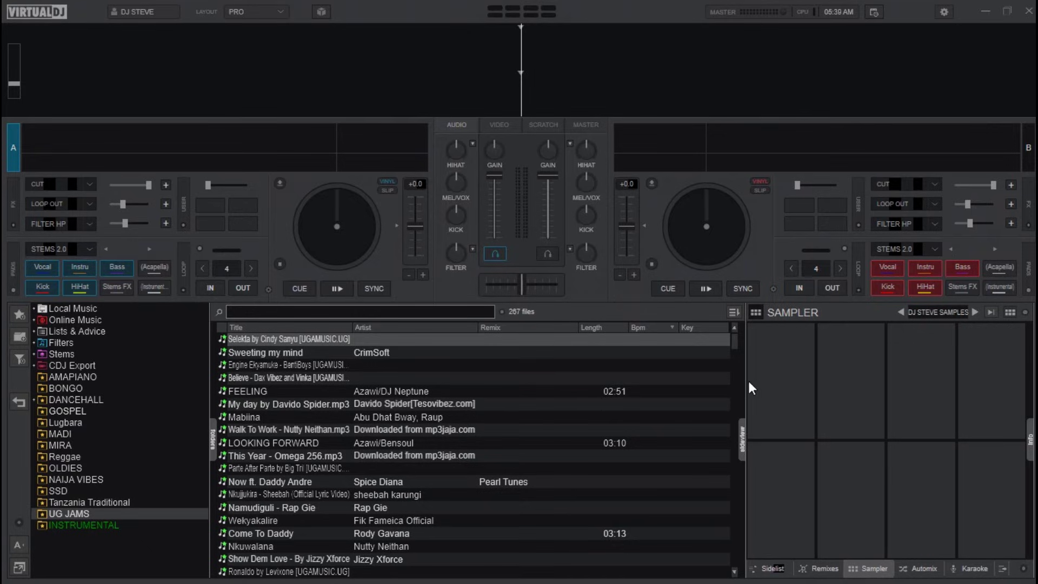
pyautogui.moveTo(744, 403); pyautogui.dragTo(669, 402)
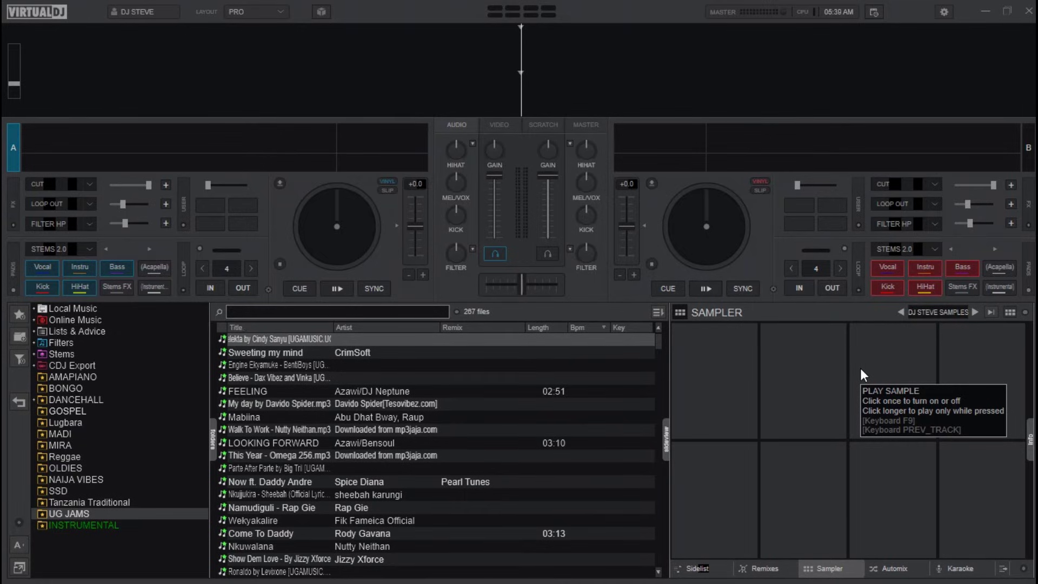
# Open Documents › VirtualDJ › Sampler › 2024 in File Explorer to list its 90 sound samples.
pyautogui.press('super+e')
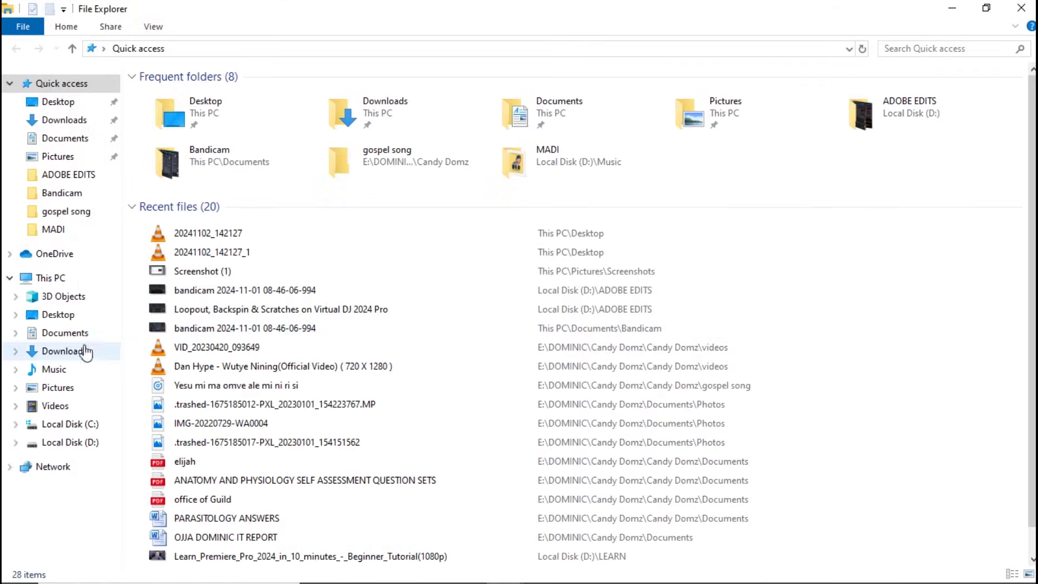
pyautogui.click(76, 335)
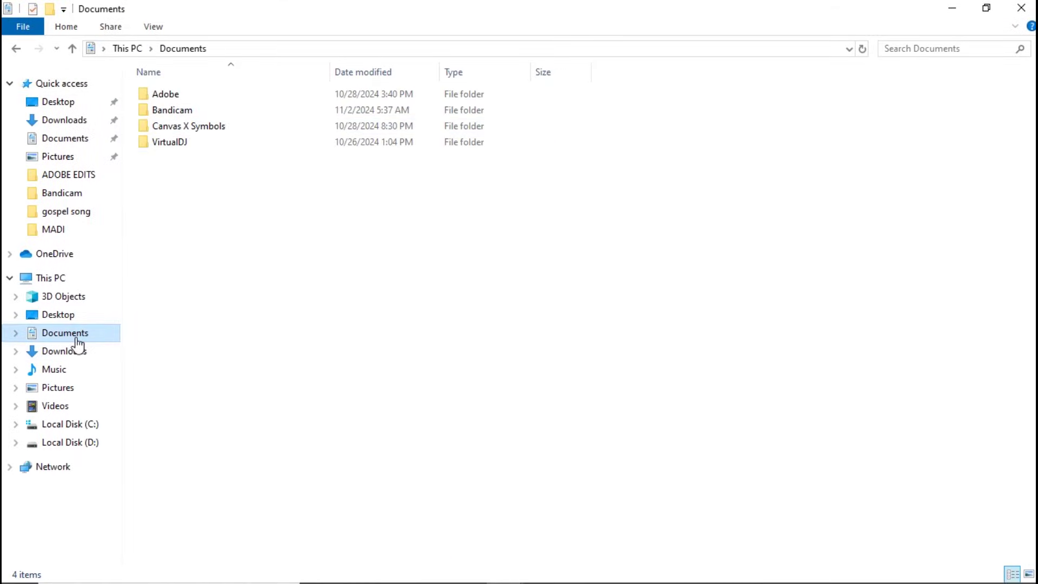
pyautogui.doubleClick(184, 144)
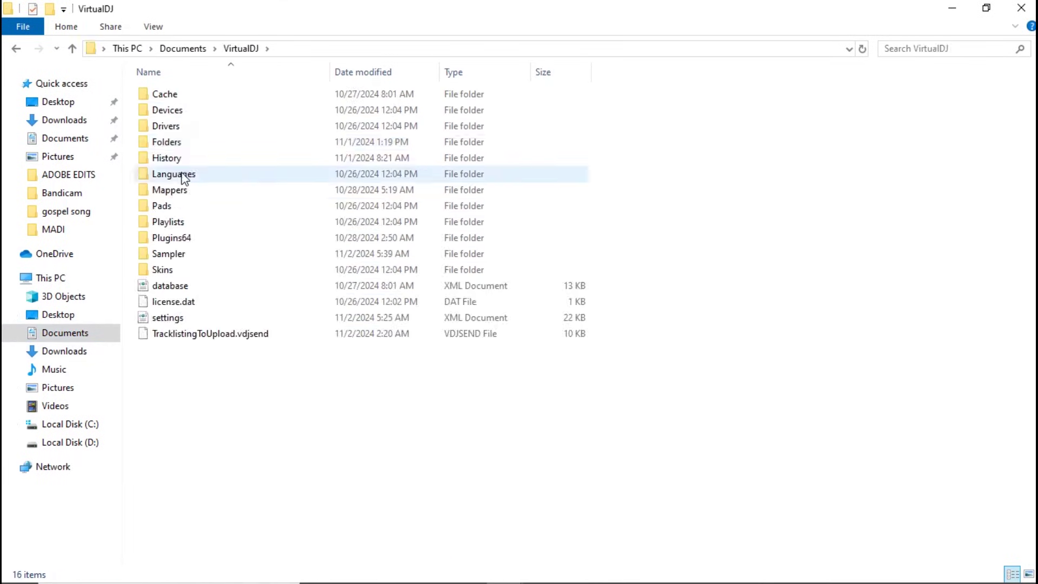
pyautogui.doubleClick(182, 255)
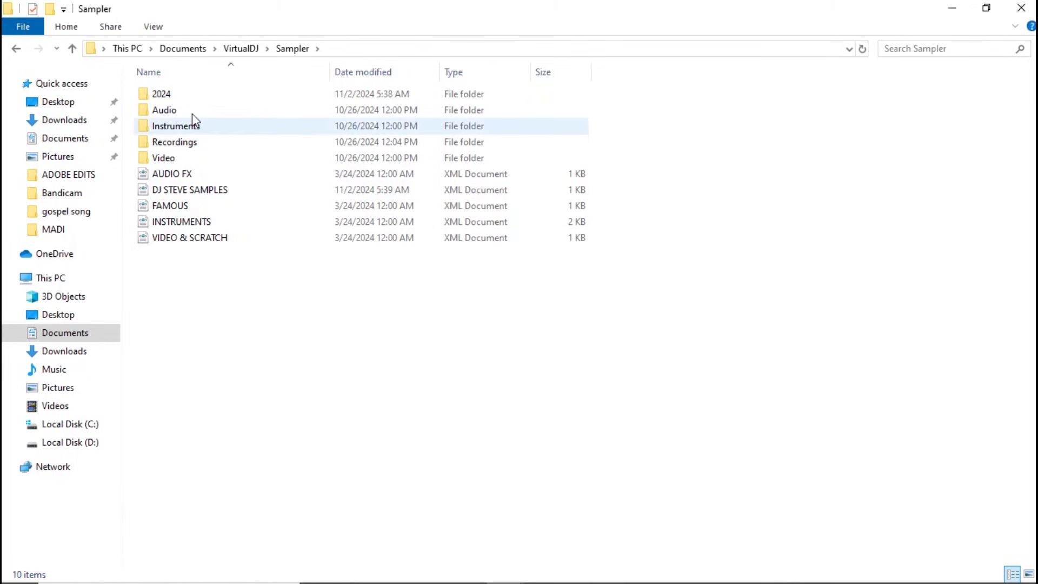
pyautogui.doubleClick(188, 95)
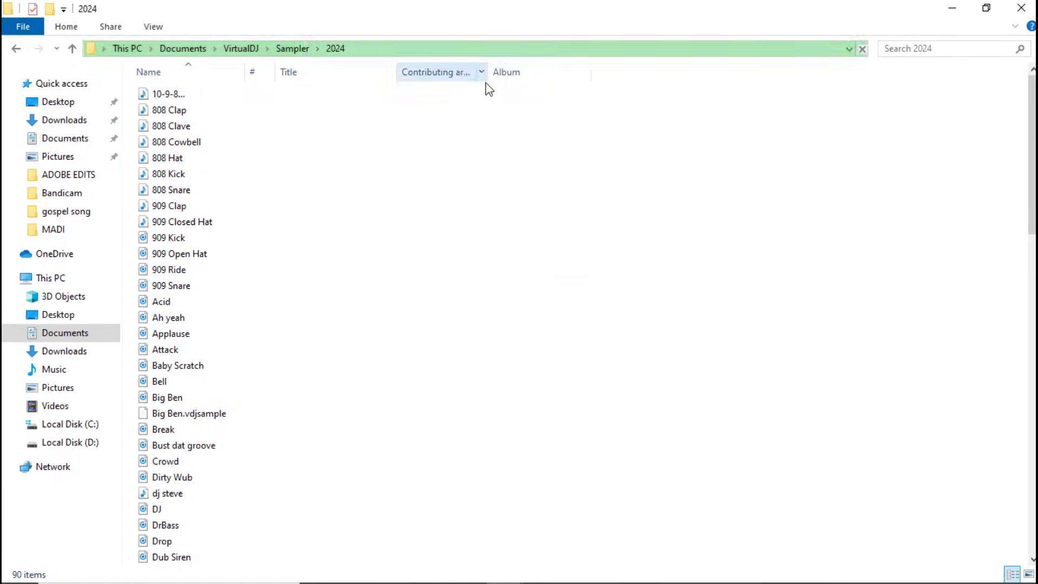
# Select the top 26 sound files and drag them onto the DJ STEVE SAMPLES sampler pads.
pyautogui.moveTo(590, 87); pyautogui.dragTo(247, 504)
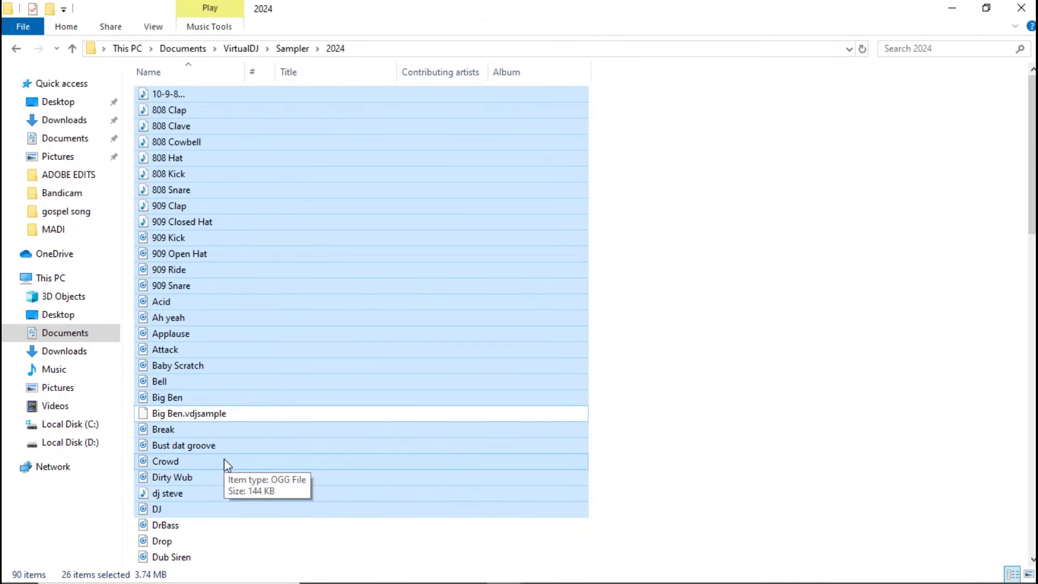
pyautogui.moveTo(224, 458); pyautogui.dragTo(730, 372)
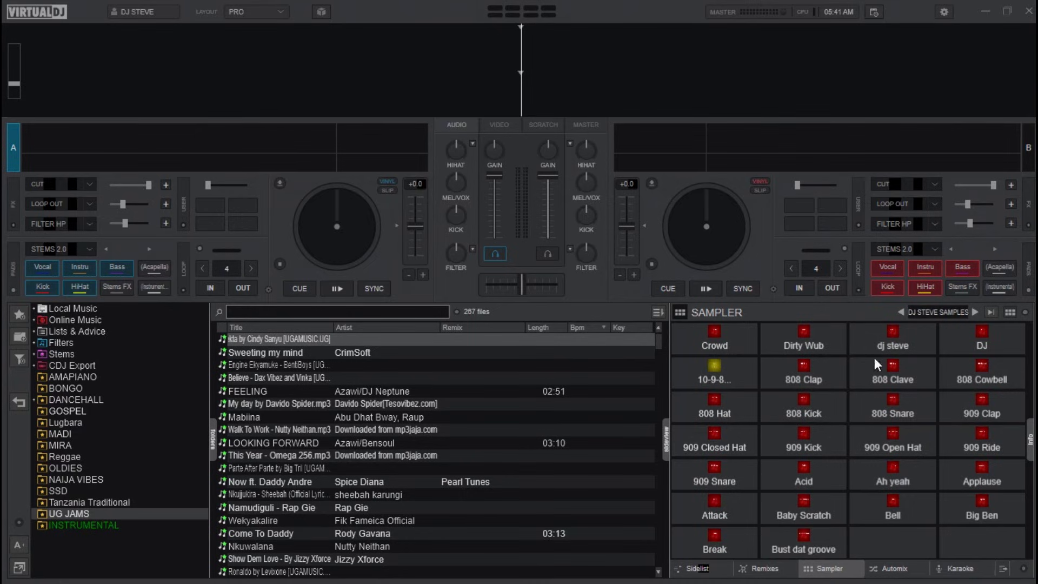
# Play the 808 Clap and DJ pads from the DJ STEVE SAMPLES bank.
pyautogui.click(825, 359)
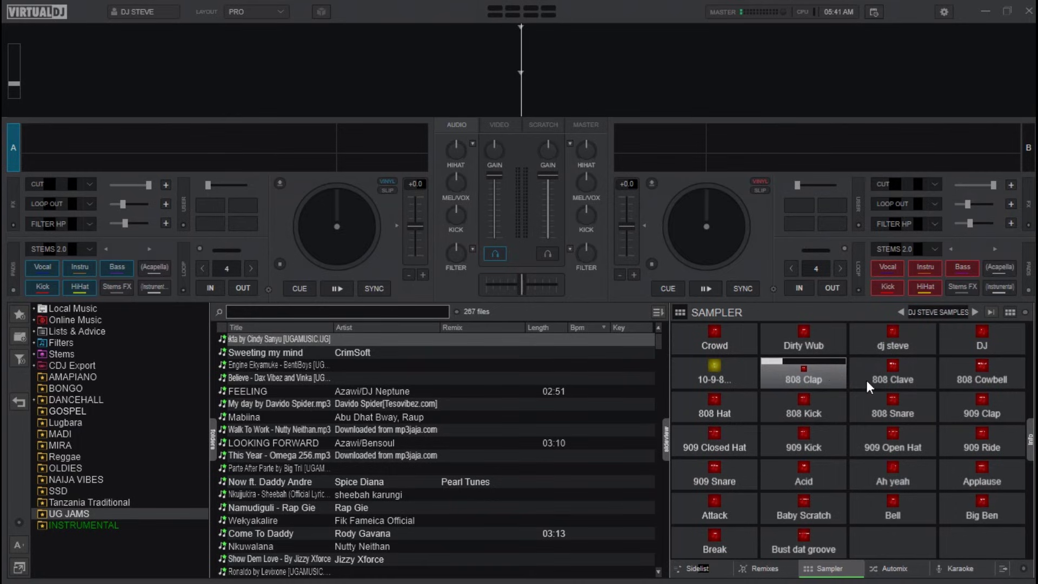
pyautogui.click(959, 342)
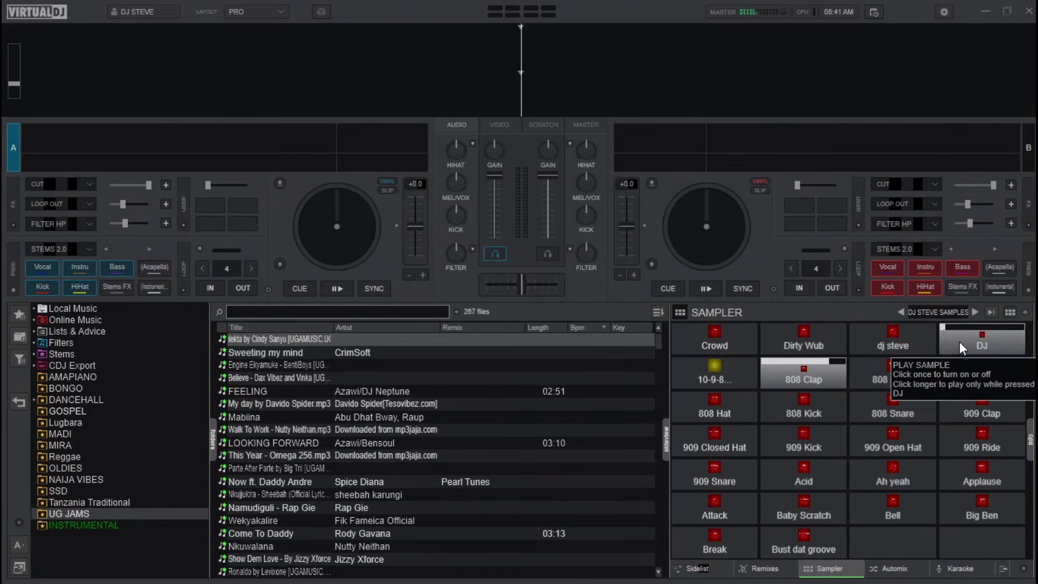